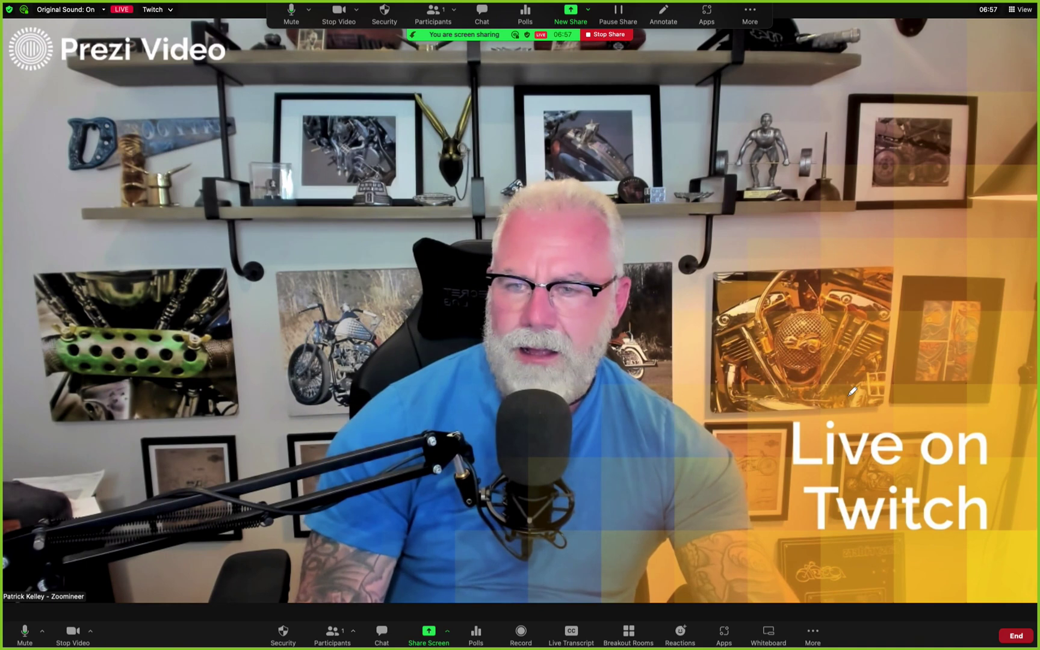
Stop the current Twitch live stream and bring up the list of Live on… services
{"action": "mouse_move", "coordinate": [757, 424]}
{"action": "left_mouse_down"}
{"action": "mouse_move", "coordinate": [1035, 539]}
{"action": "mouse_move", "coordinate": [836, 381]}
{"action": "left_mouse_up"}
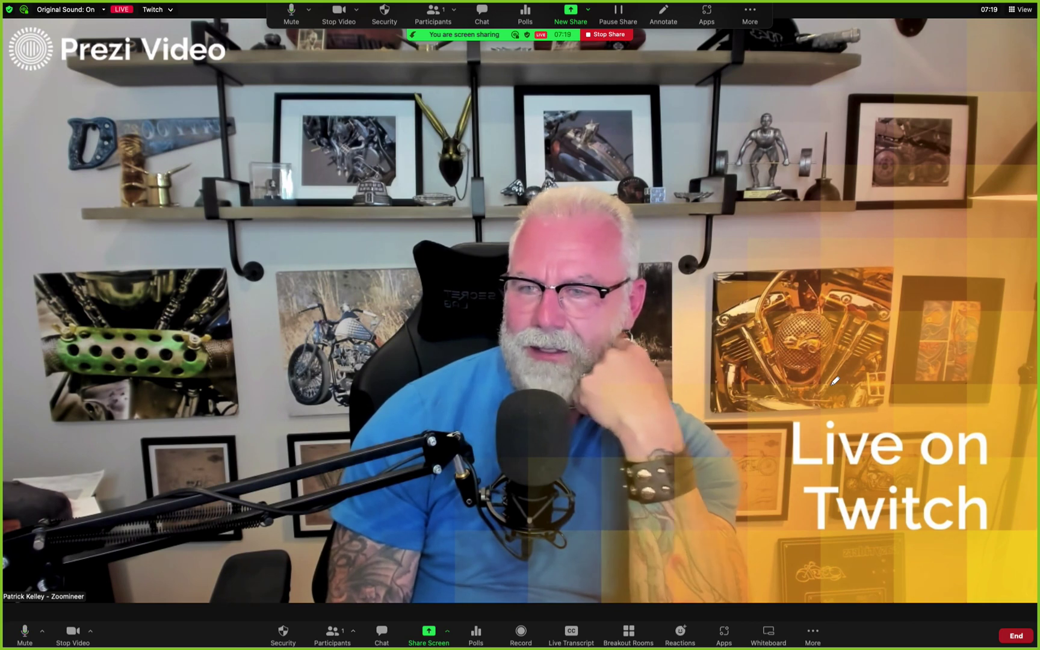
{"action": "mouse_move", "coordinate": [835, 379]}
{"action": "left_mouse_down"}
{"action": "mouse_move", "coordinate": [929, 516]}
{"action": "mouse_move", "coordinate": [842, 376]}
{"action": "left_mouse_up"}
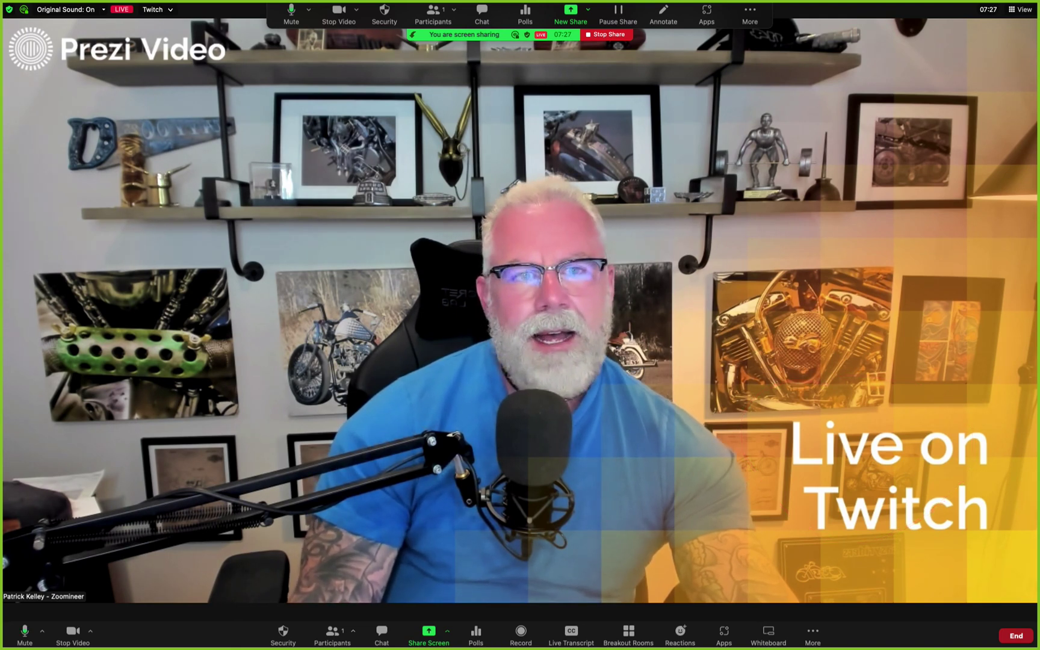
{"action": "left_click", "coordinate": [808, 635]}
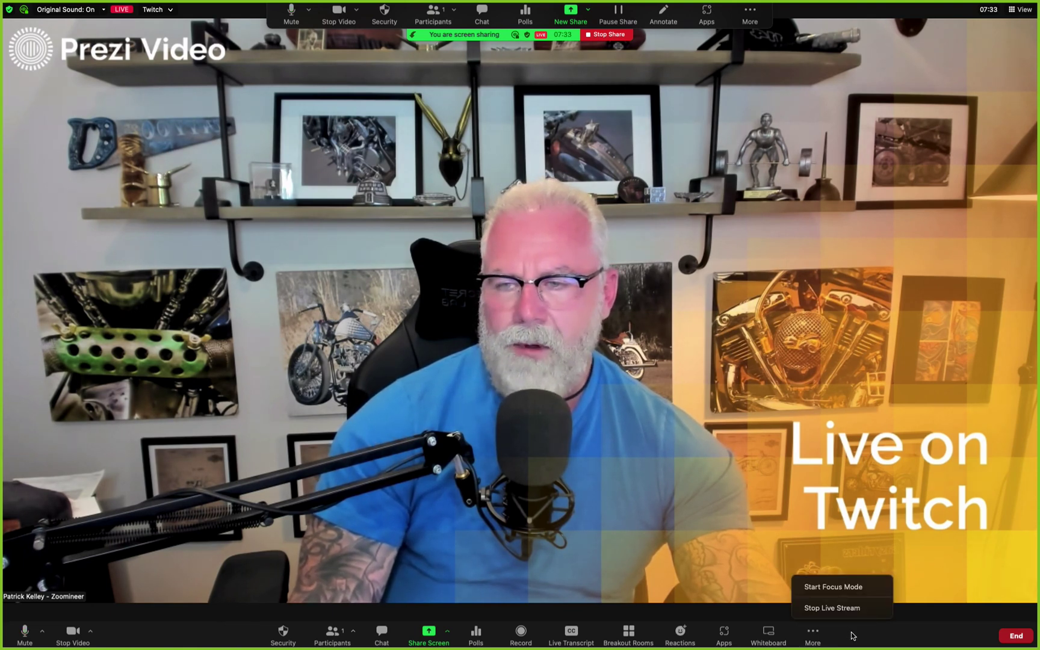
{"action": "left_click", "coordinate": [832, 607]}
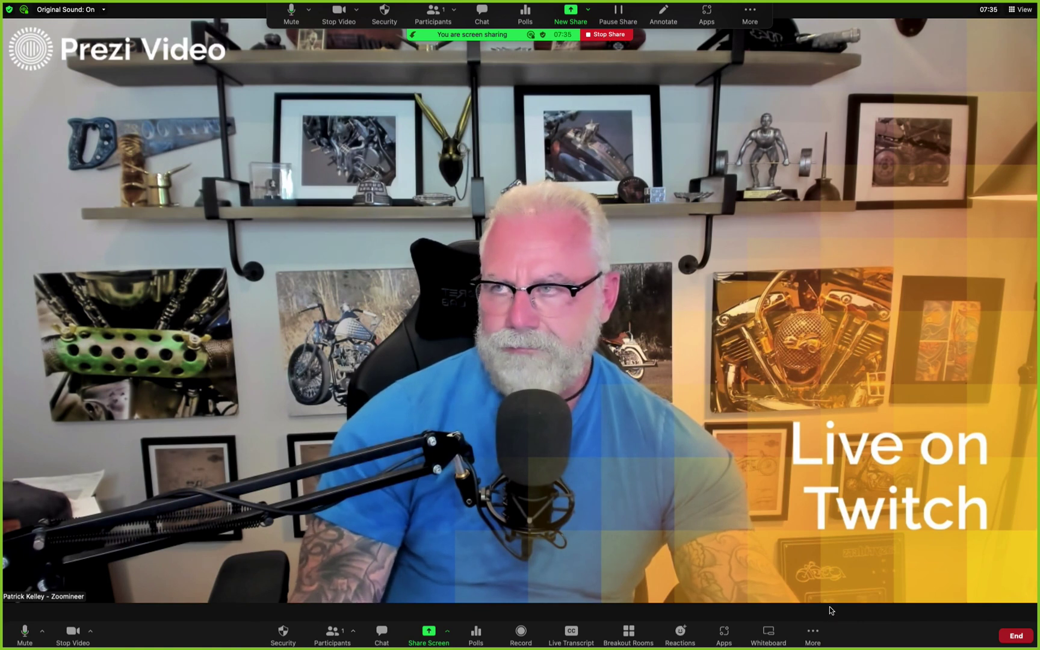
{"action": "left_click", "coordinate": [812, 635]}
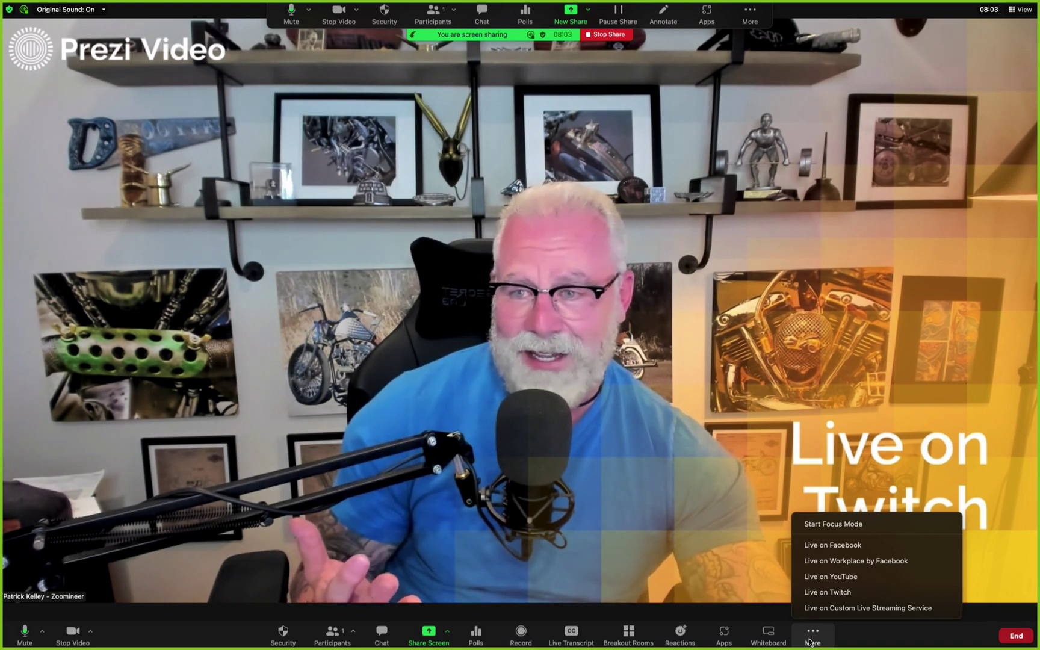
Choose Live on Twitch and take the Zoom meeting window out of full screen
{"action": "left_click", "coordinate": [823, 596]}
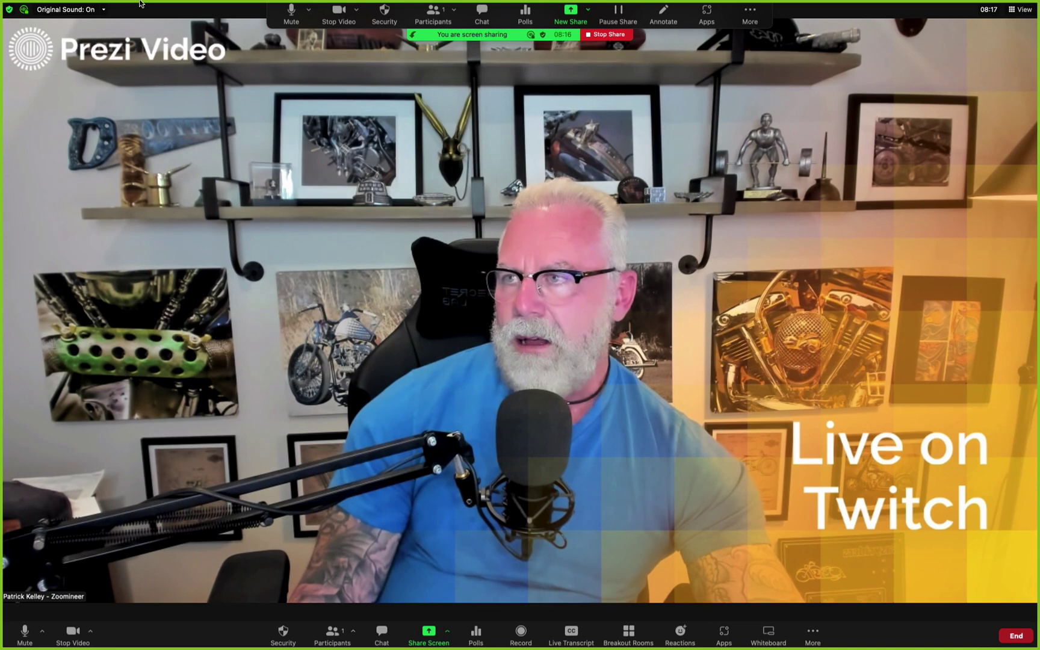
{"action": "left_click", "coordinate": [28, 20]}
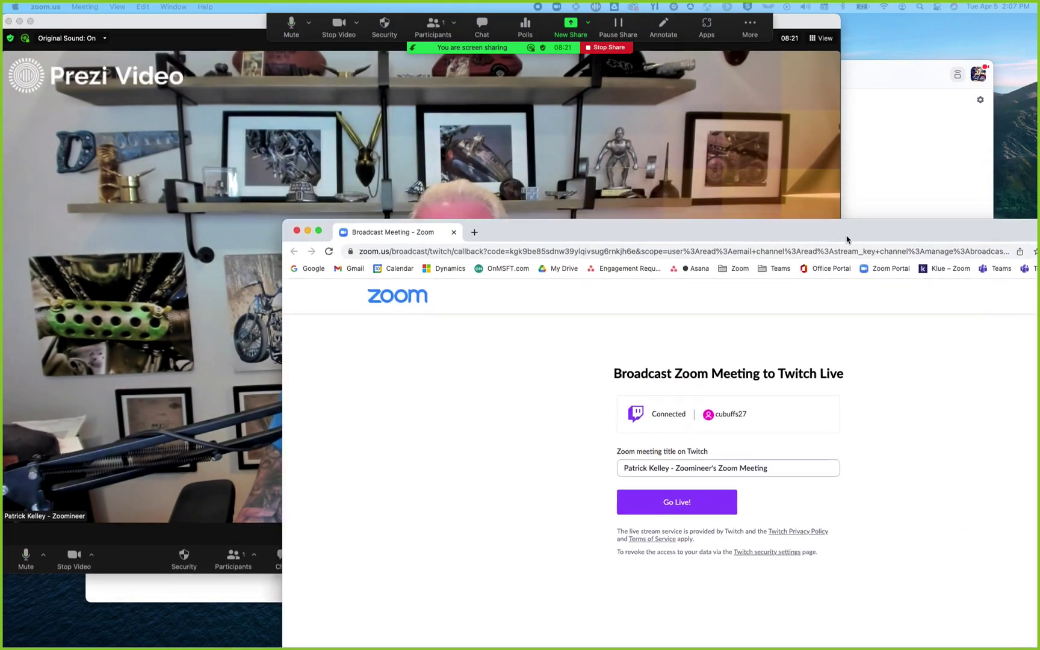
Go Live from the Chrome Broadcast Zoom Meeting to Twitch Live page
{"action": "left_click_drag", "start_coordinate": [852, 237], "coordinate": [640, 353]}
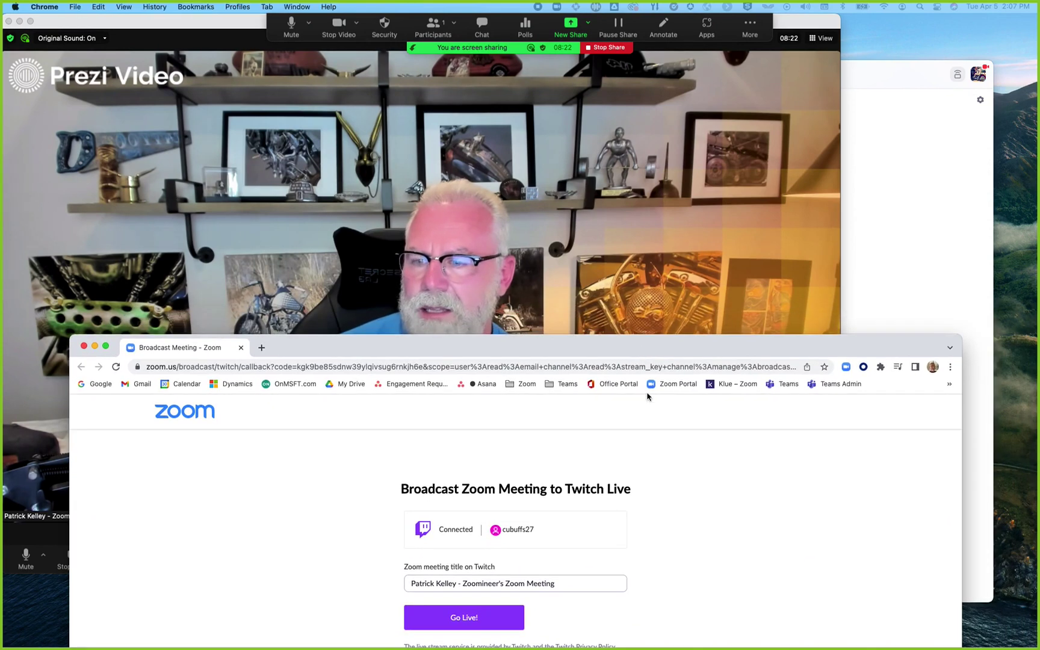
{"action": "left_click", "coordinate": [472, 625]}
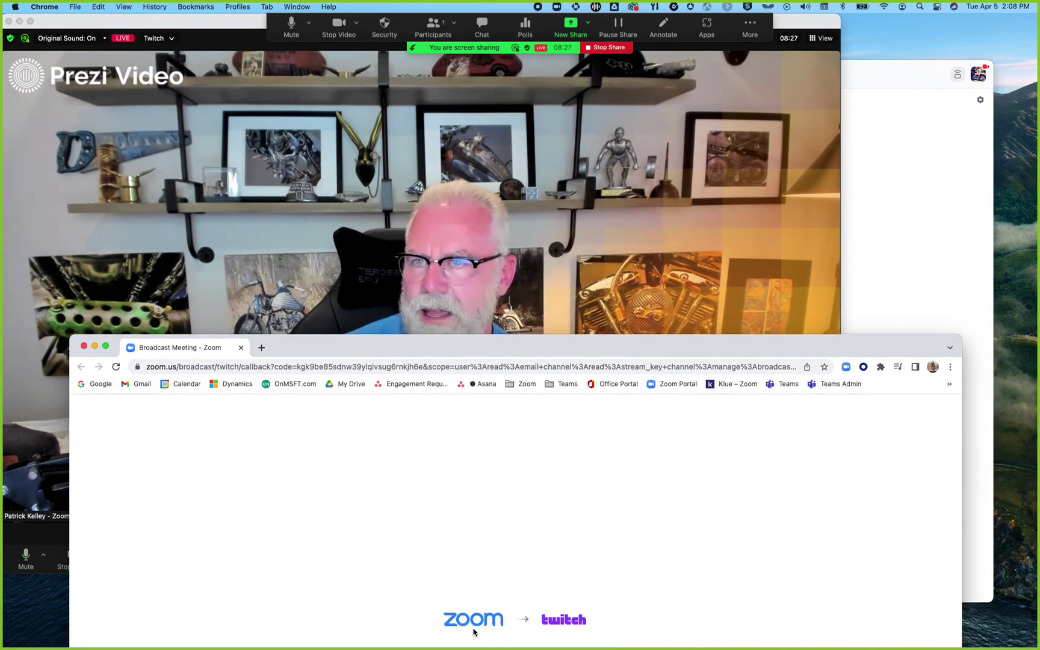
{"action": "left_click_drag", "start_coordinate": [559, 342], "coordinate": [594, 147]}
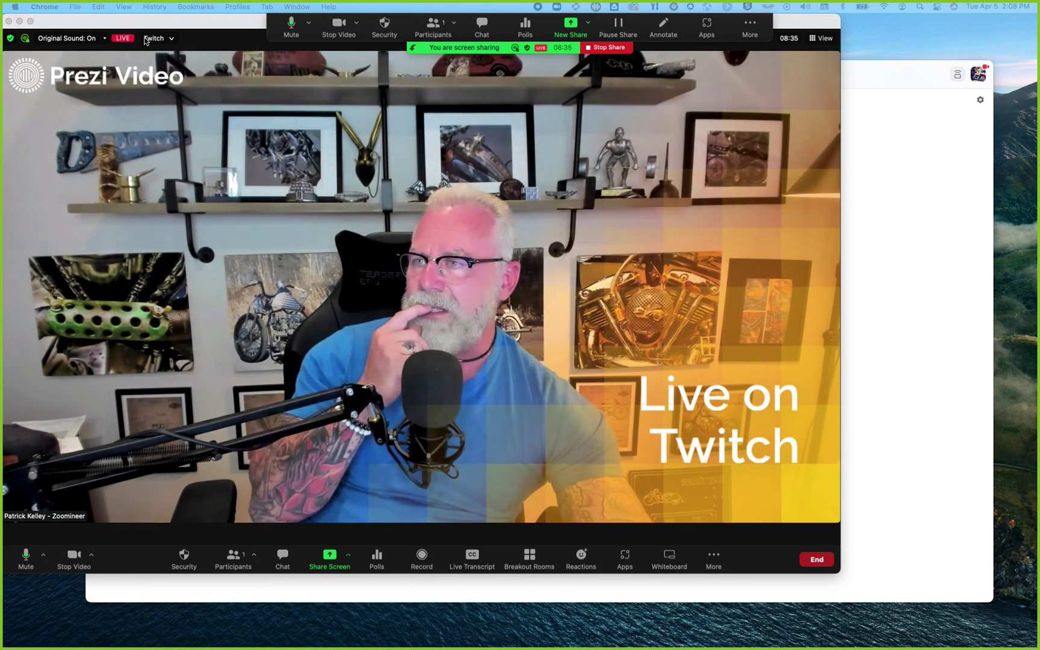
Check the Twitch dropdown in Zoom's top bar, then switch to the Twitch channel page
{"action": "left_click", "coordinate": [172, 39]}
{"action": "left_click", "coordinate": [172, 39]}
{"action": "left_click", "coordinate": [172, 40]}
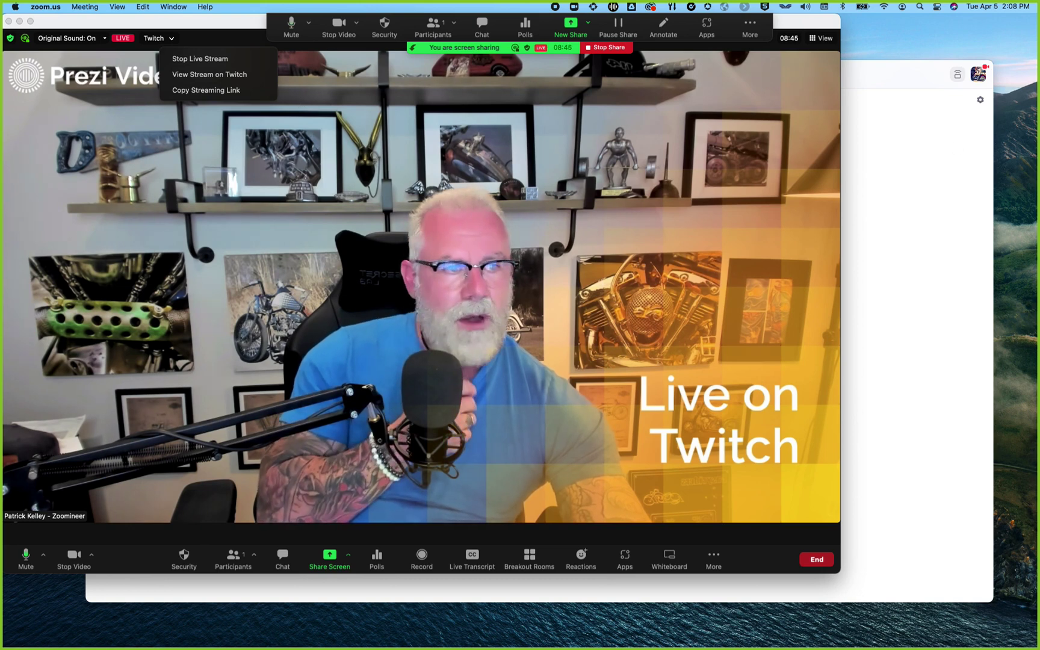
{"action": "key", "text": "Escape"}
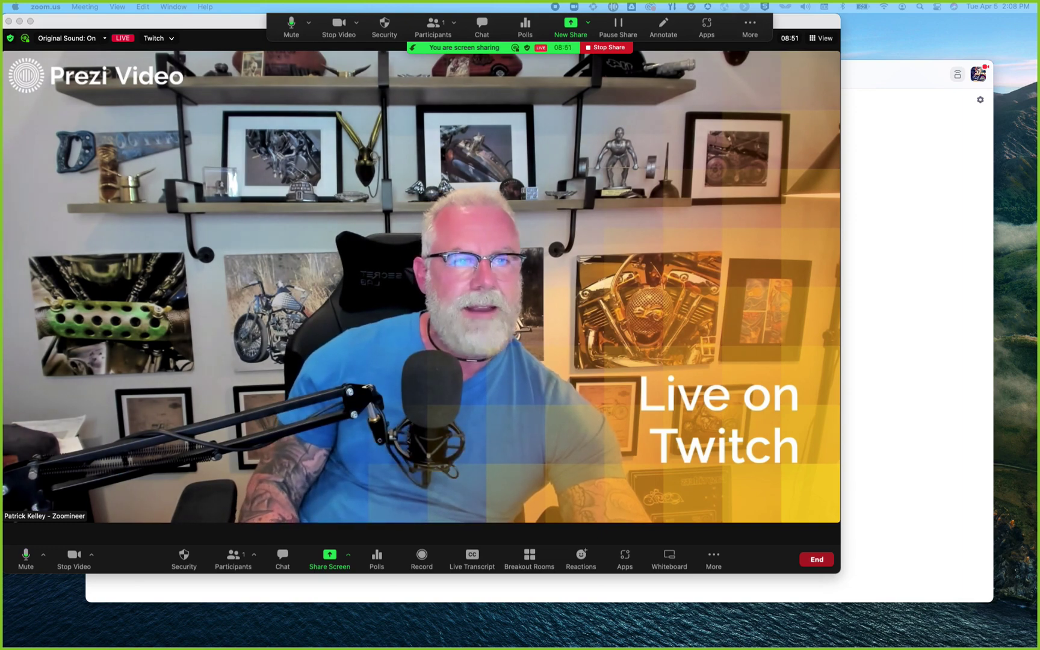
{"action": "key", "text": "super+Tab"}
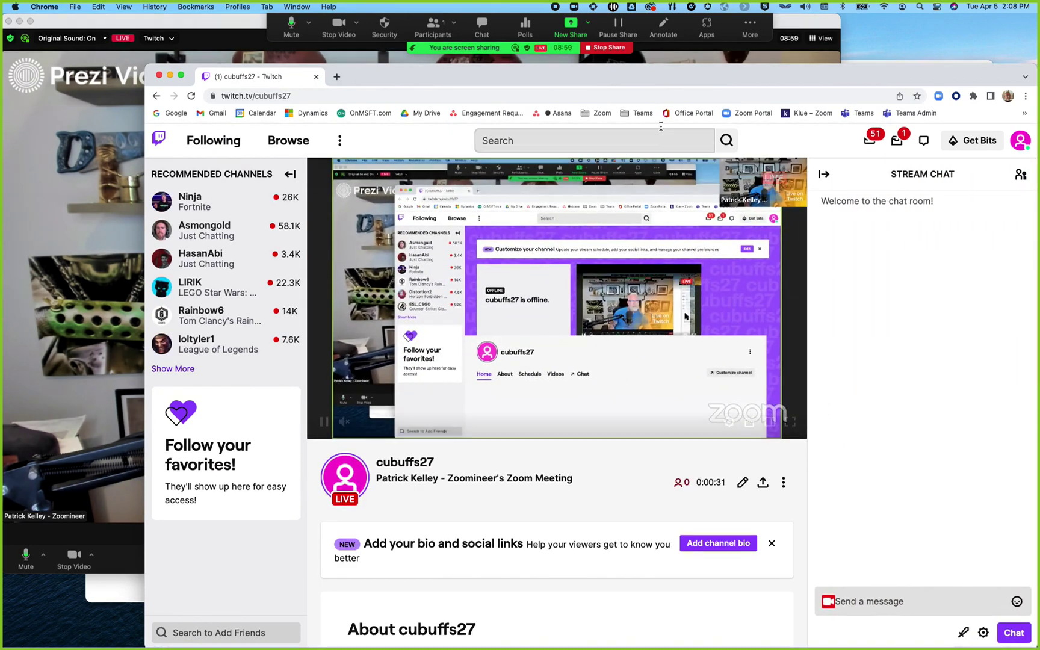
Move the Twitch channel window aside and bring the Zoom meeting back to the front
{"action": "left_click_drag", "start_coordinate": [641, 84], "coordinate": [644, 84]}
{"action": "left_click_drag", "start_coordinate": [260, 76], "coordinate": [401, 254]}
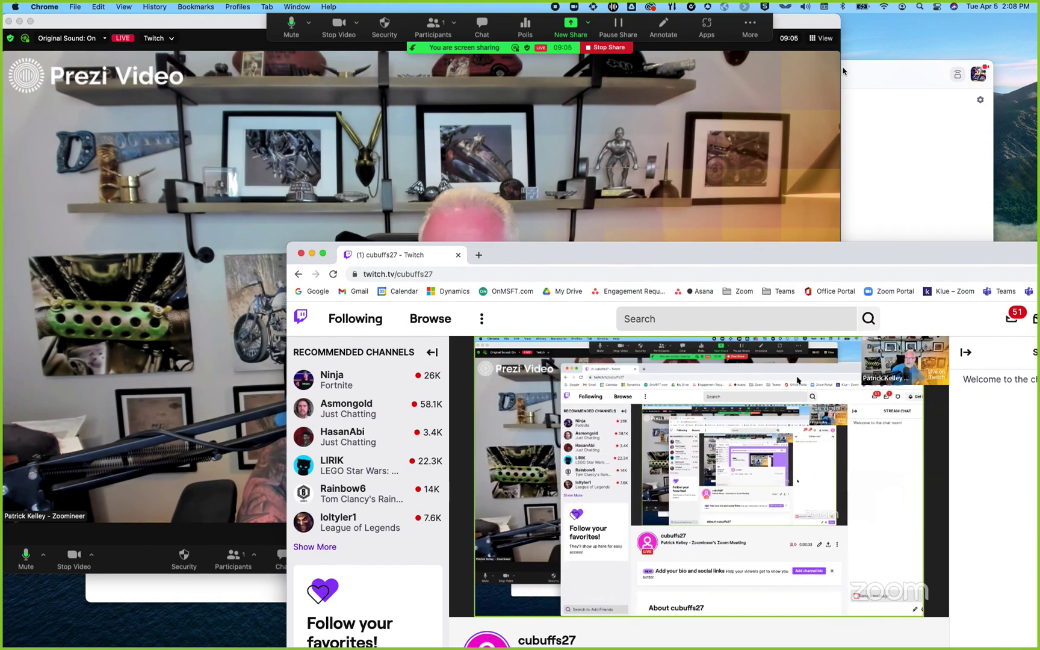
{"action": "left_click", "coordinate": [809, 22]}
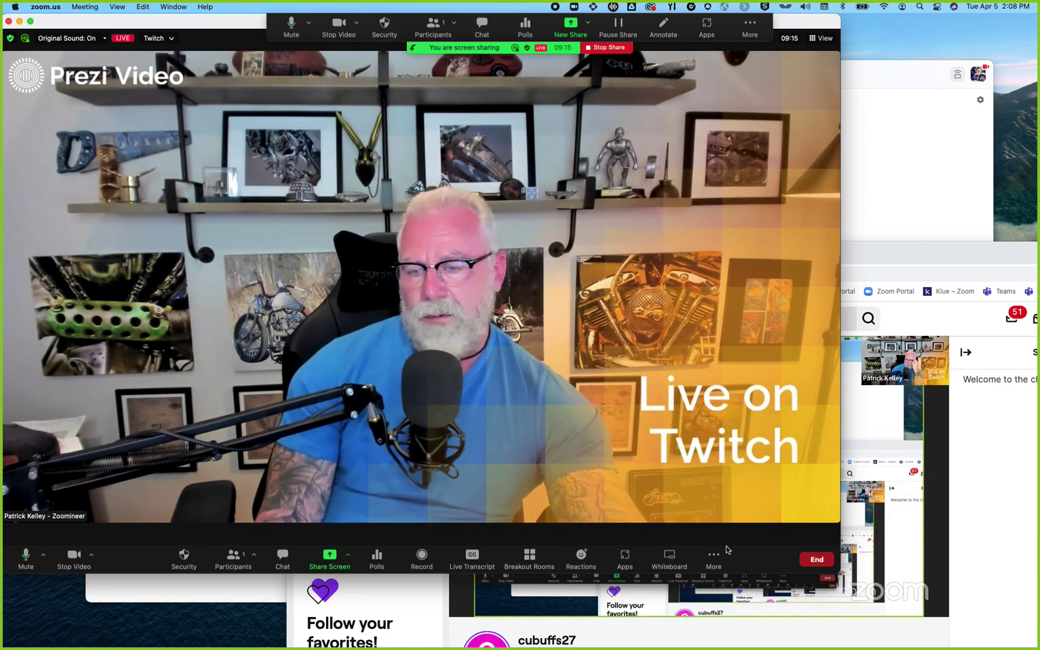
Look over the live Twitch page in the browser, then minimize it
{"action": "left_click", "coordinate": [714, 559]}
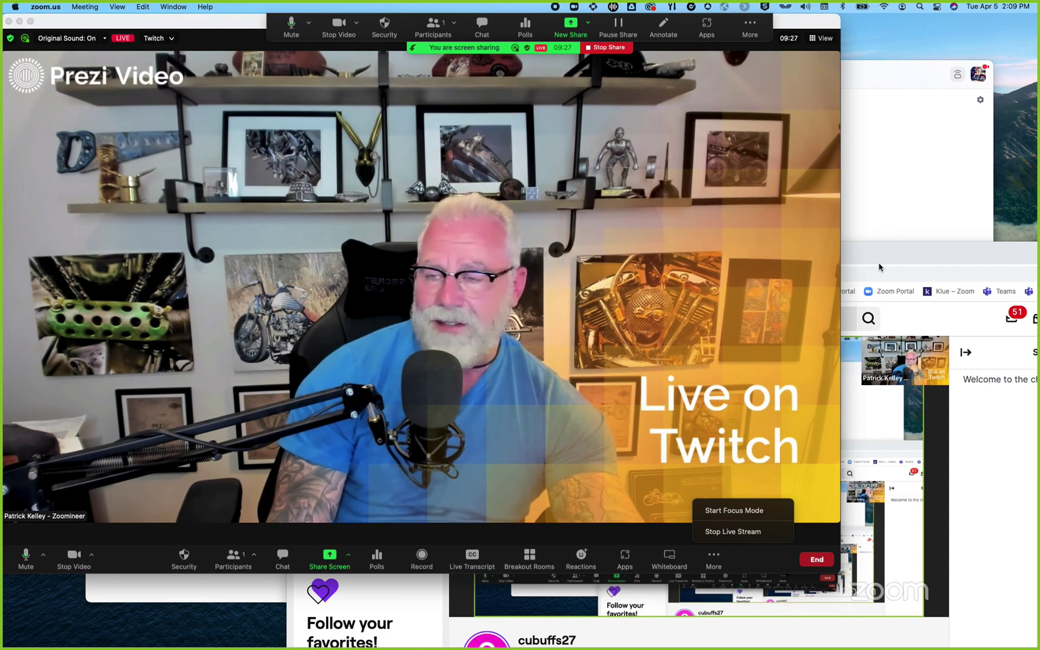
{"action": "left_click_drag", "start_coordinate": [879, 265], "coordinate": [897, 179]}
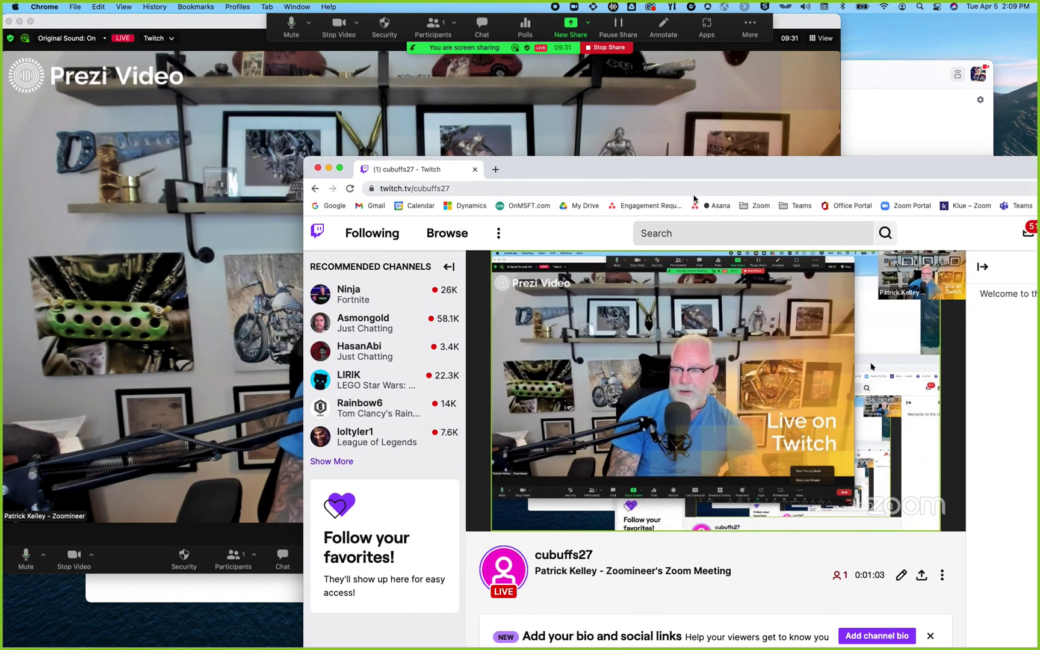
{"action": "key", "text": "super+m"}
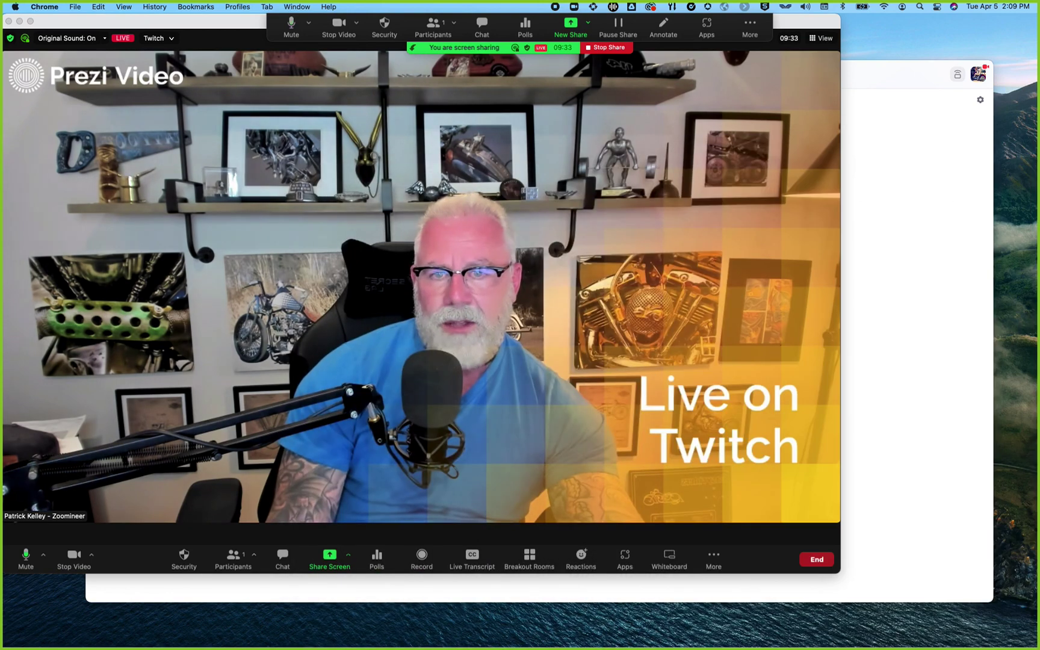
Copy the Twitch streaming link and open the meeting chat panel
{"action": "left_click", "coordinate": [171, 39]}
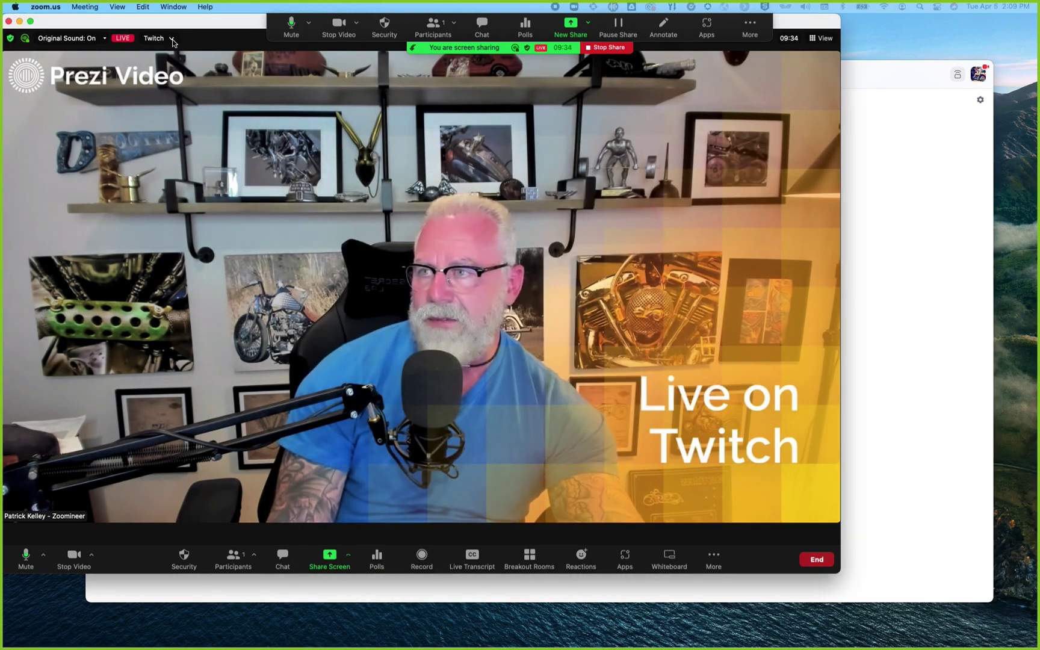
{"action": "left_click", "coordinate": [171, 38]}
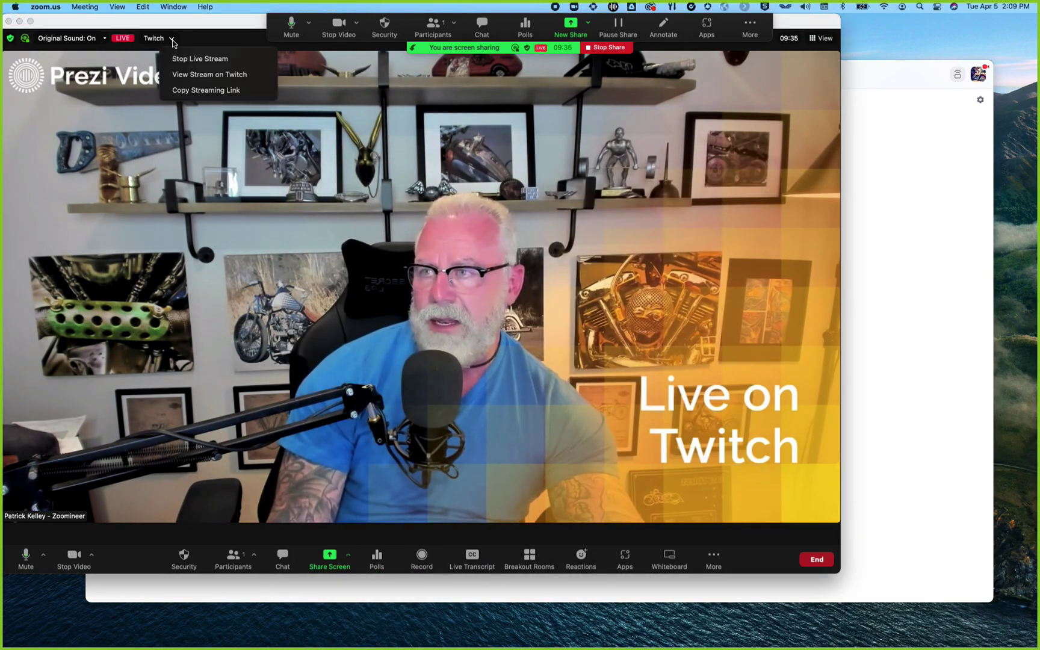
{"action": "left_click", "coordinate": [206, 93]}
{"action": "left_click", "coordinate": [282, 557]}
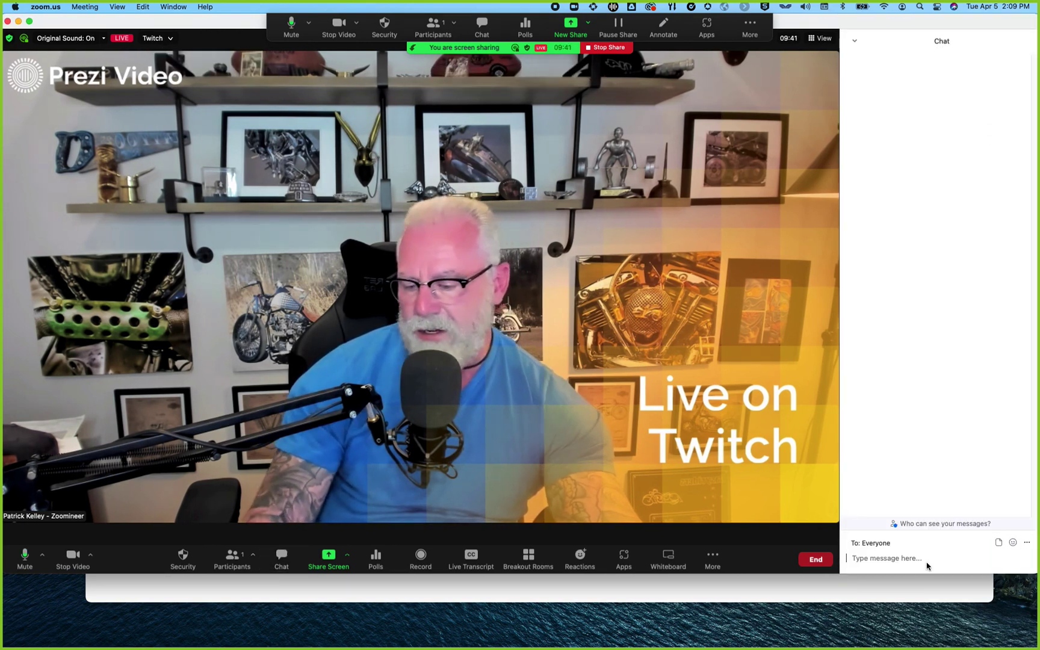
Paste the Twitch streaming link into the chat and send it to Everyone
{"action": "key", "text": "super+v"}
{"action": "key", "text": "Return"}
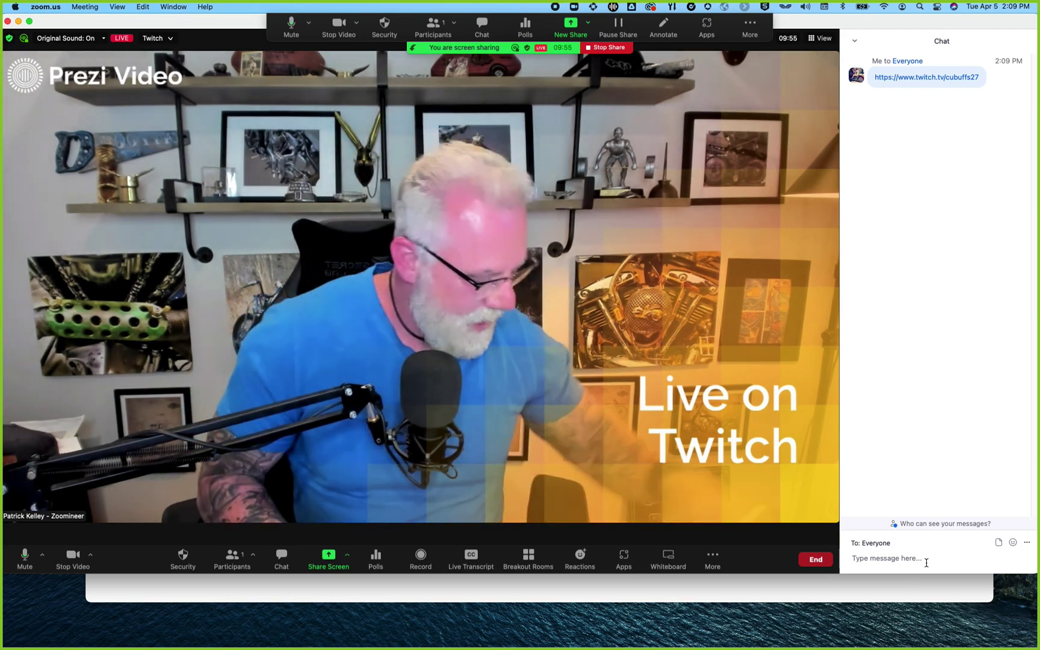
{"action": "left_click", "coordinate": [927, 563]}
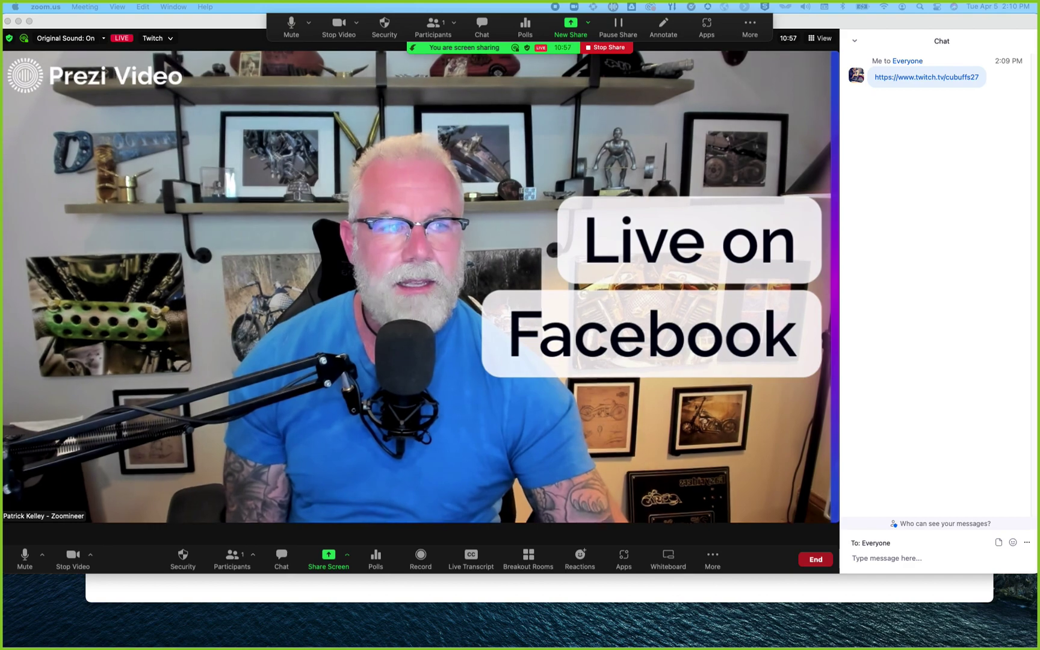
{"action": "key", "text": "super+Tab"}
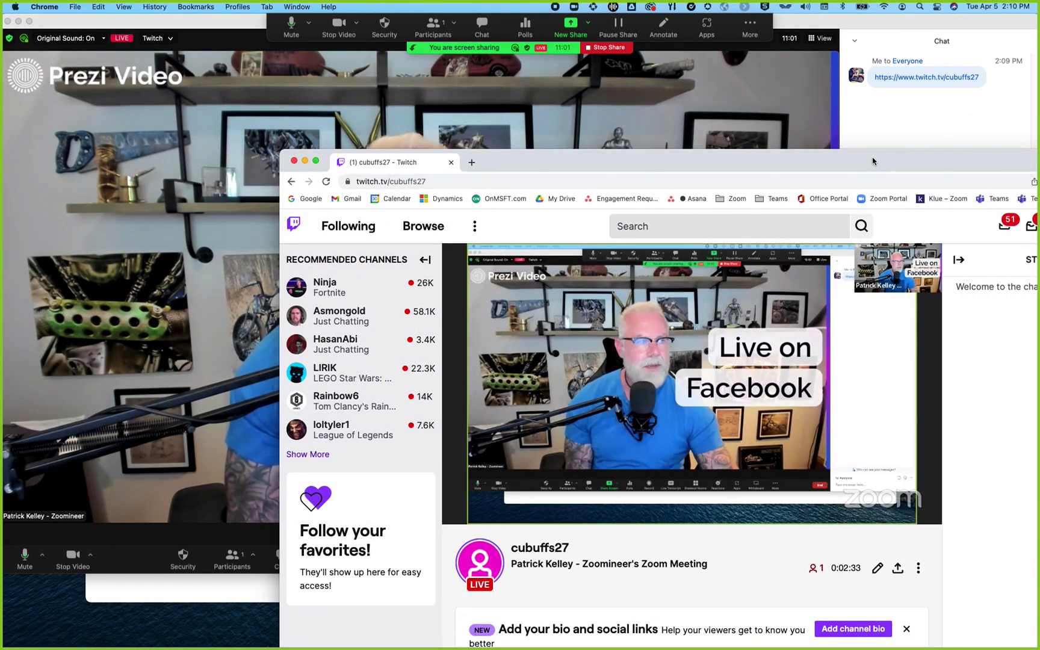
{"action": "key", "text": "super+h"}
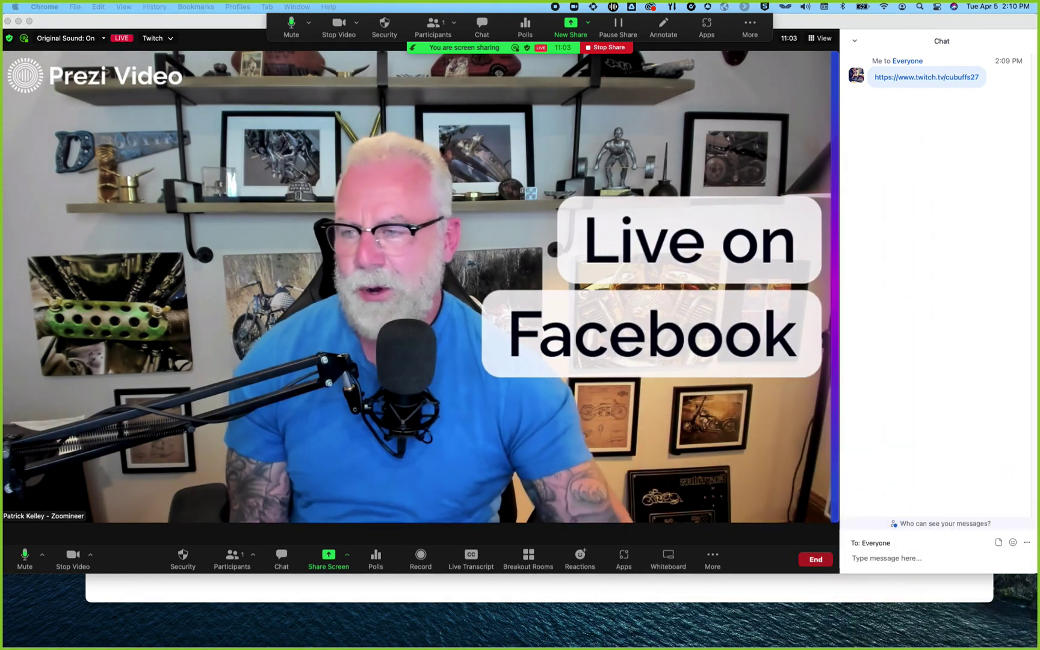